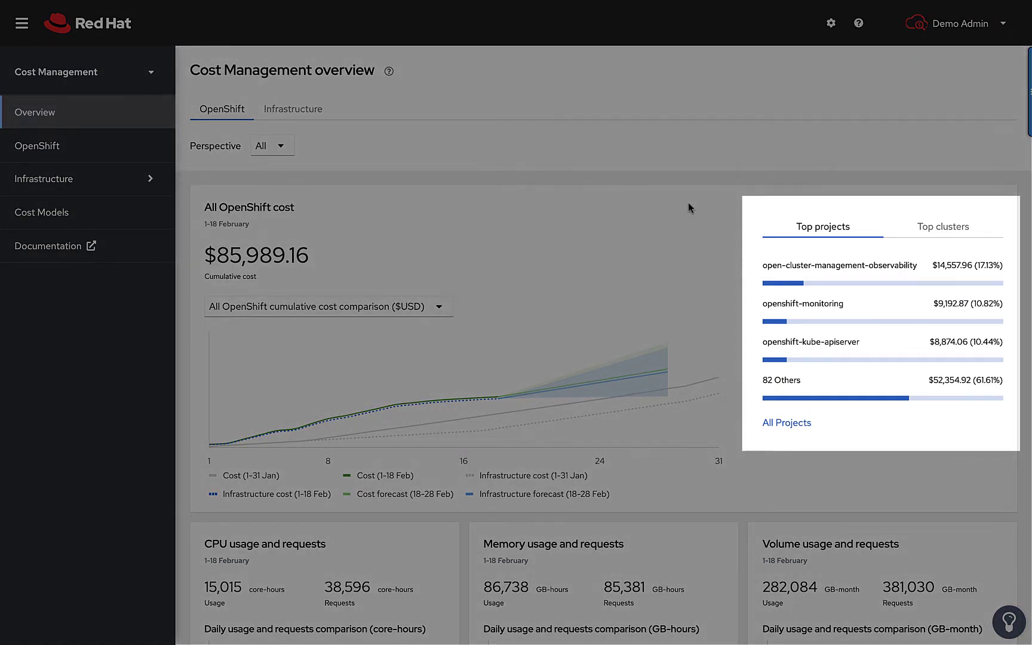
- Show the top clusters in the OpenShift cost overview and review the CPU, memory and volume usage cards
left_click(943, 232)
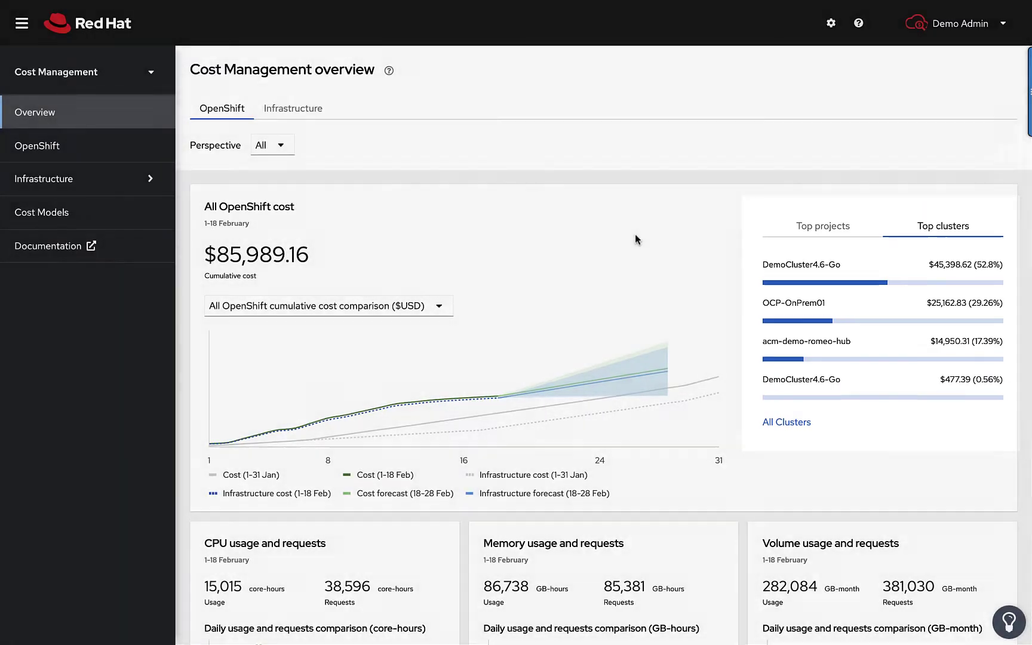
scroll(634, 234, "down", 2)
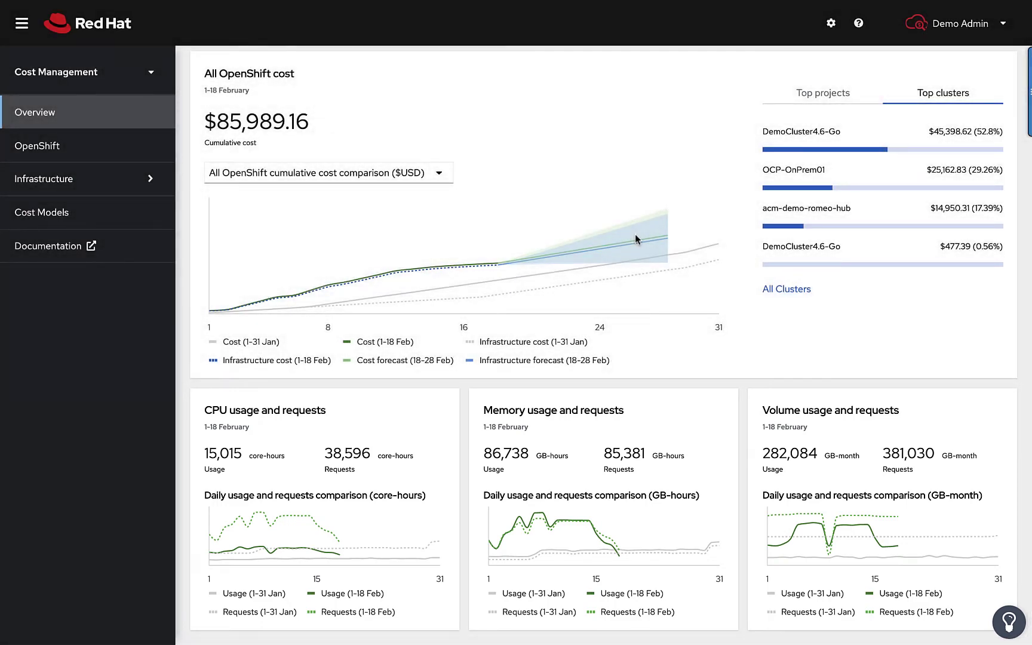
scroll(634, 234, "up", 3)
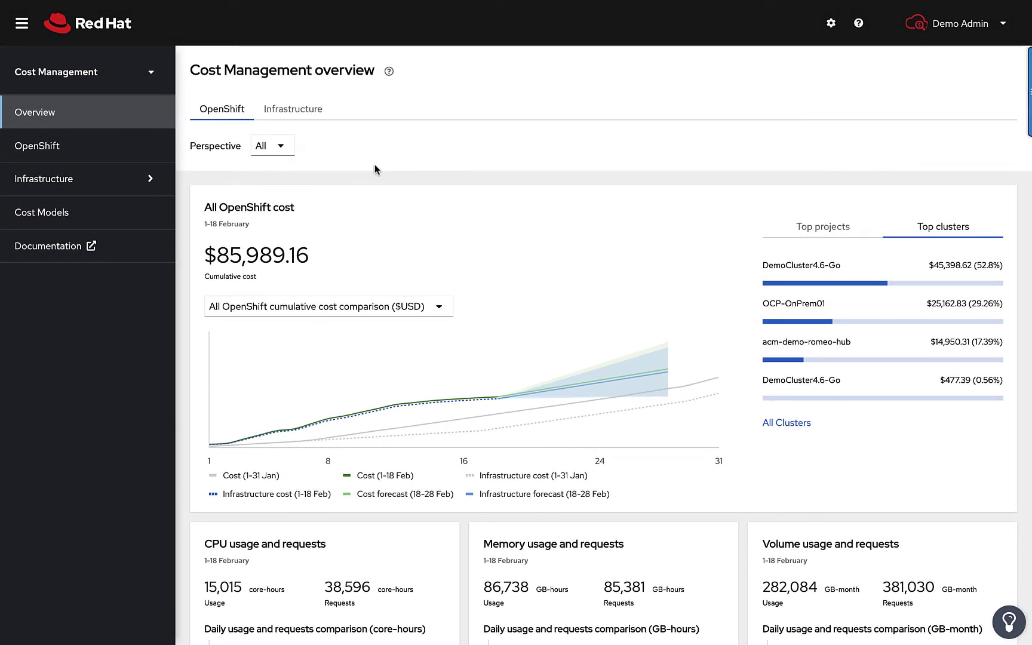
- Switch the cost overview to Infrastructure with the perspective Amazon Web Services filtered by OpenShift
left_click(292, 108)
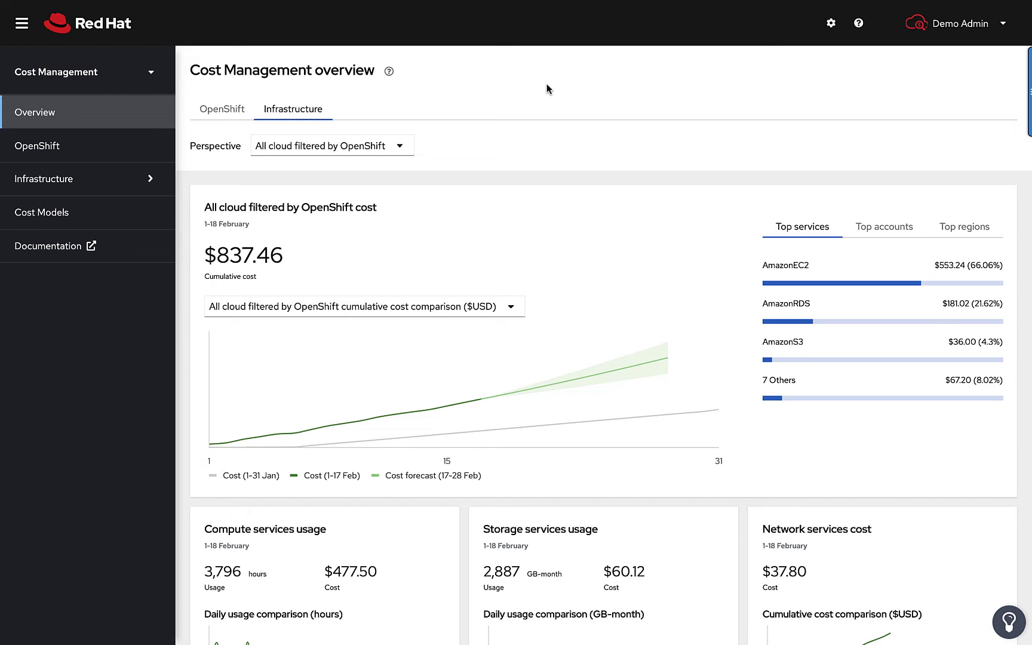
left_click(406, 153)
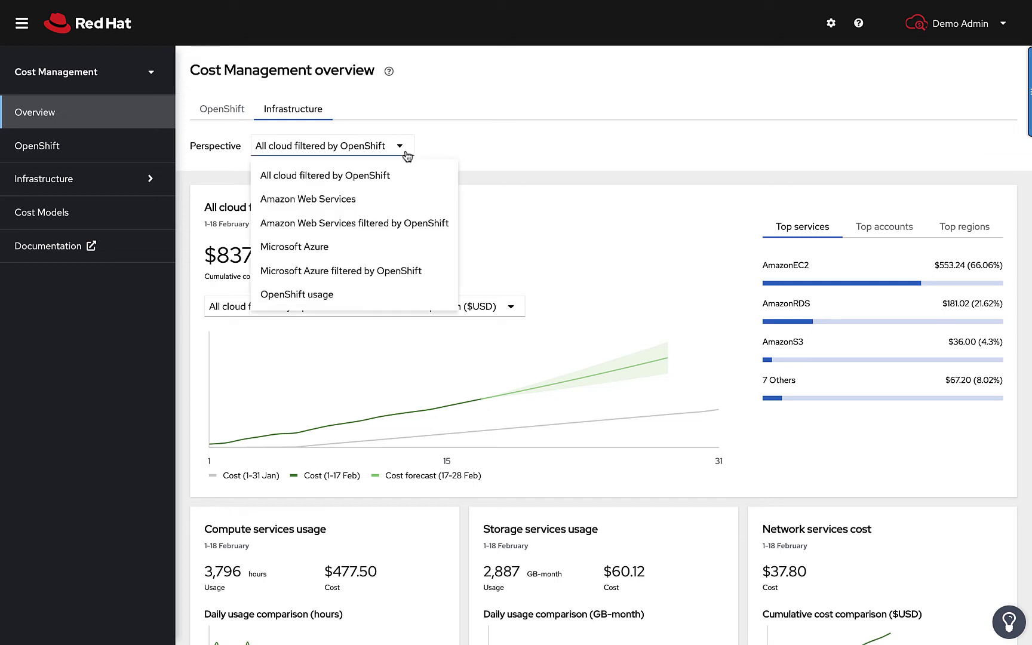
left_click(443, 231)
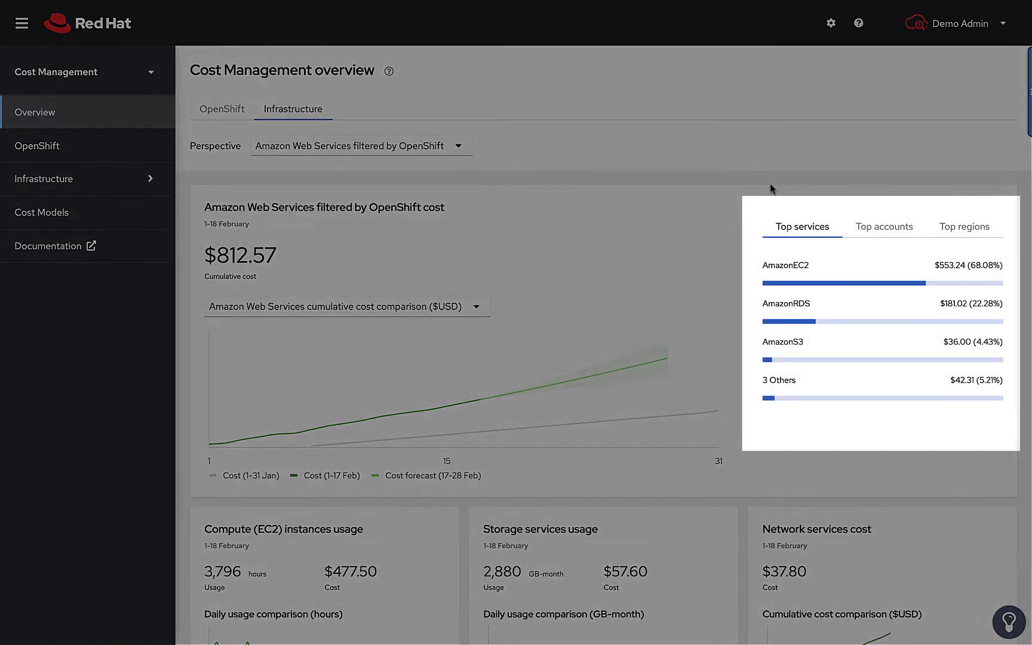
- Review the top accounts and top regions, along with the compute, storage, network and database cost cards
left_click(883, 231)
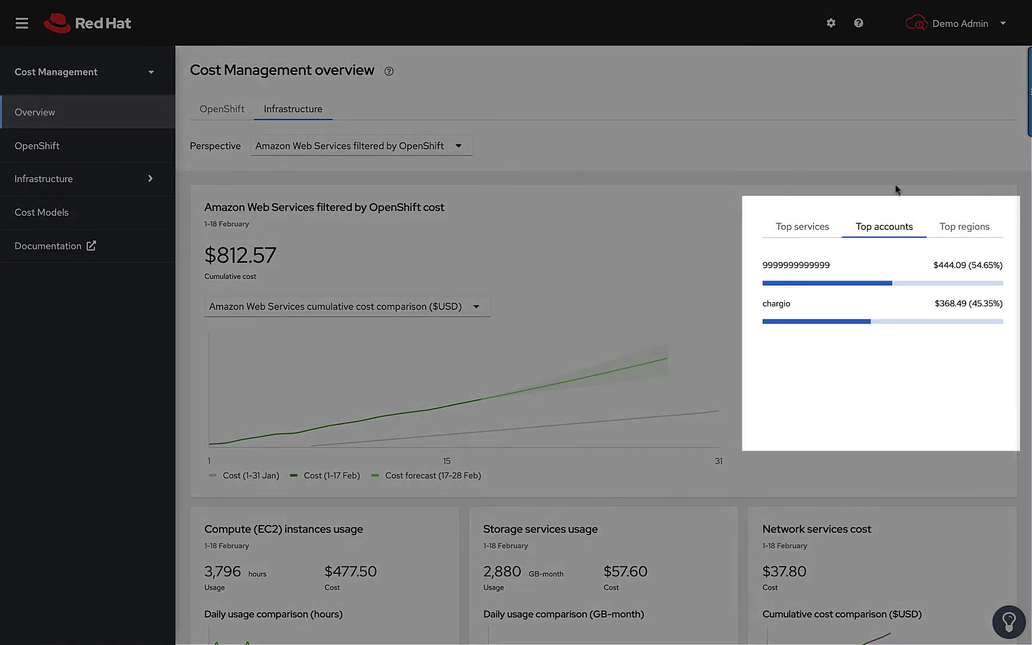
left_click(954, 232)
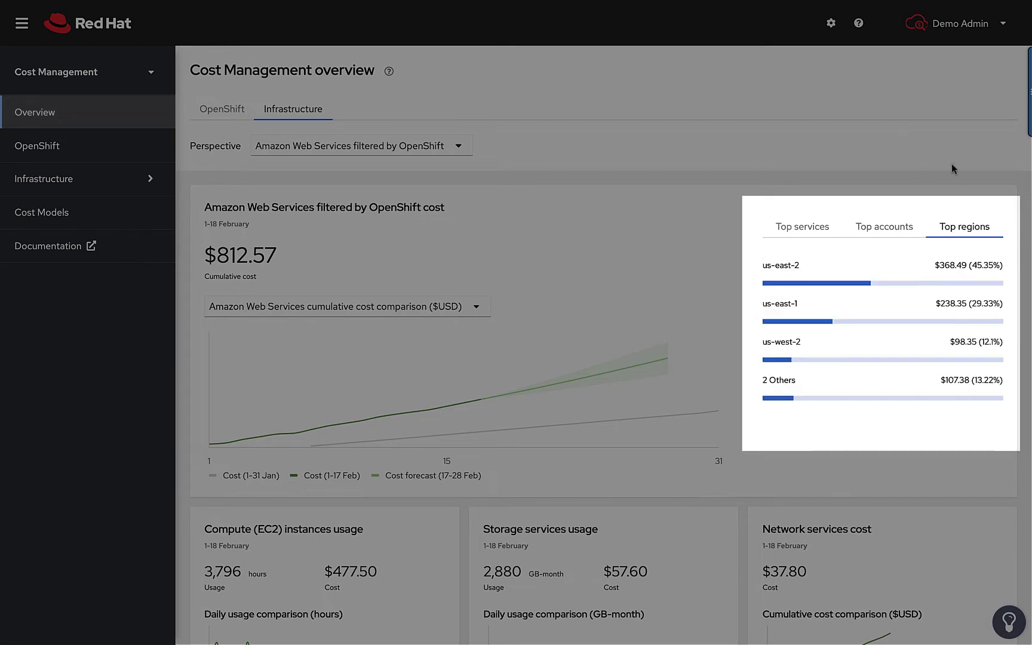
scroll(962, 142, "down", 6)
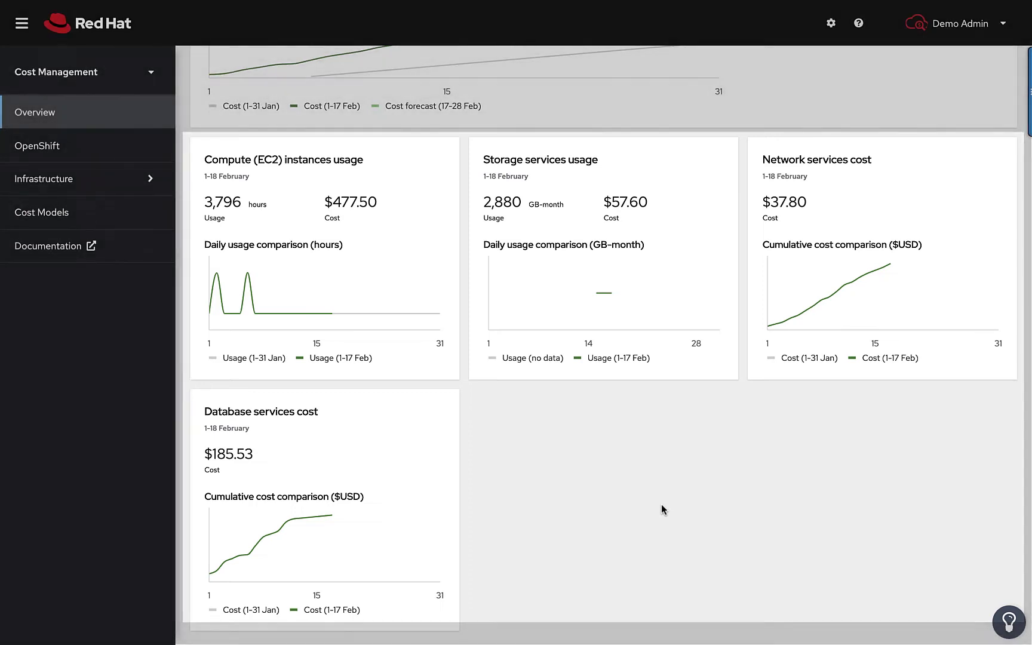
scroll(661, 504, "up", 6)
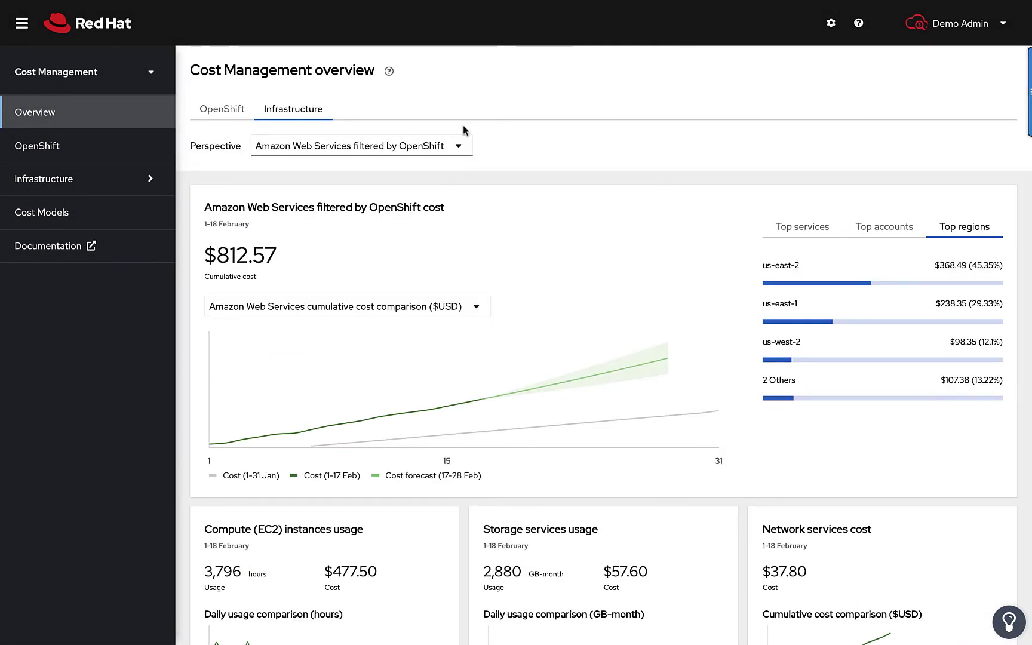
- Open the OpenShift details and view the costs by Cluster and by Node
left_click(109, 150)
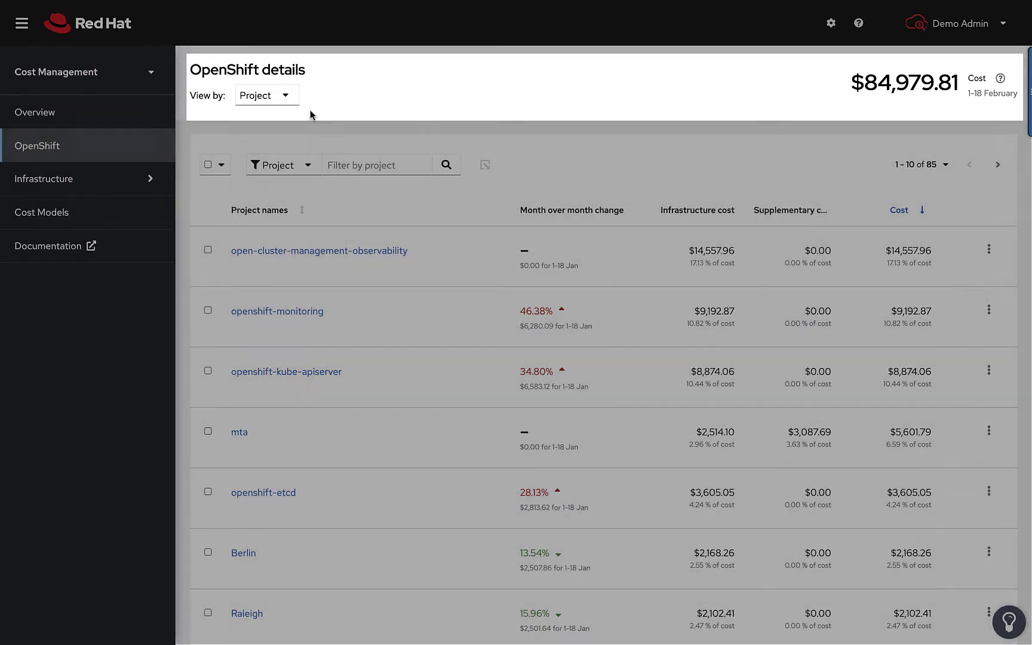
left_click(291, 102)
left_click(281, 132)
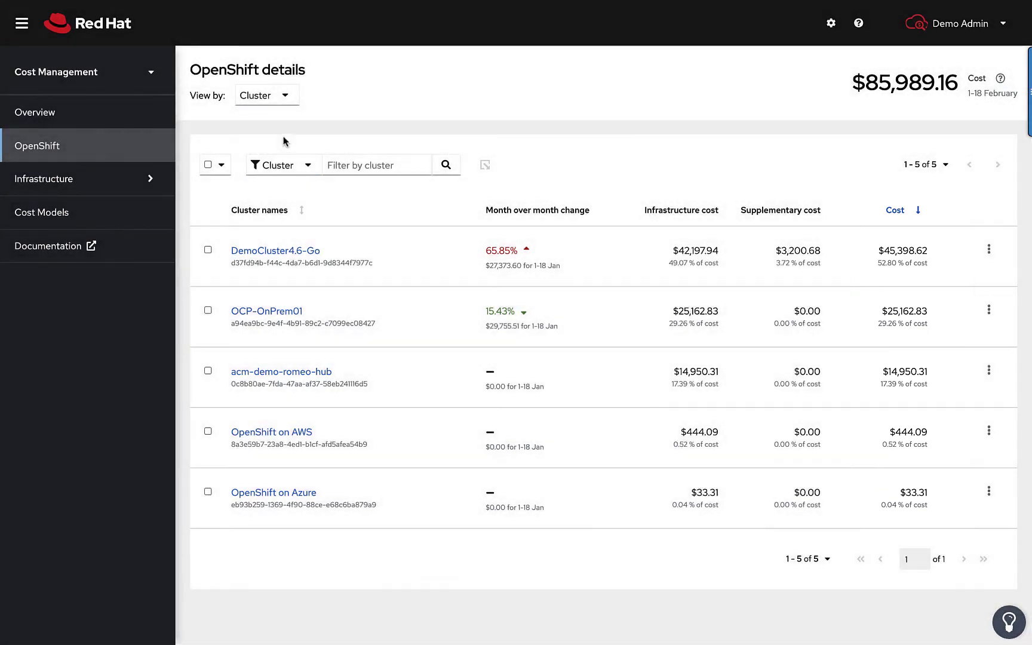
left_click(279, 102)
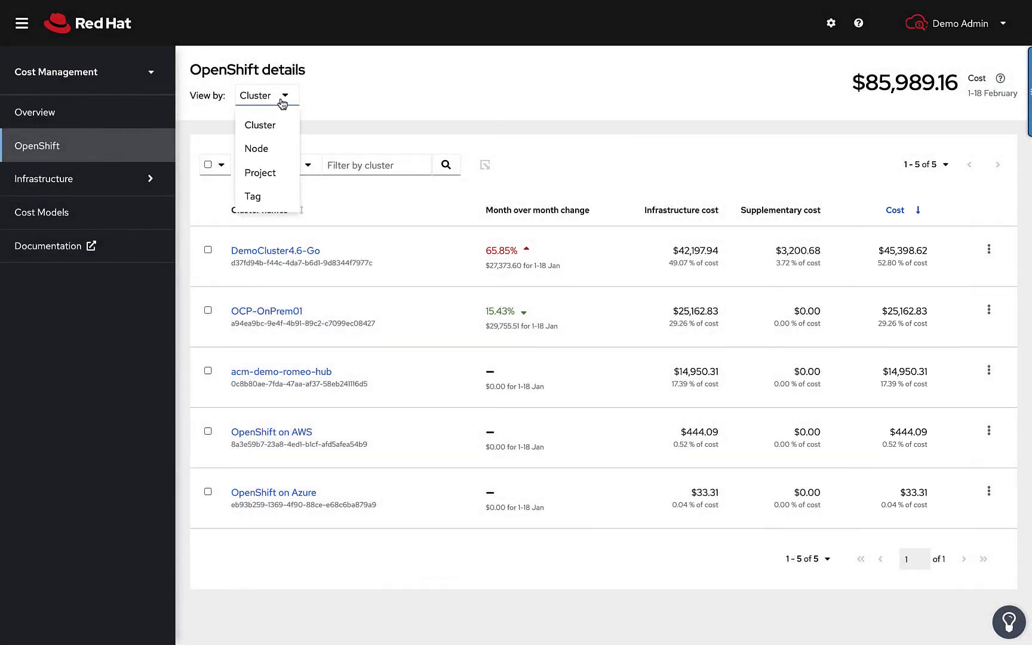
left_click(283, 150)
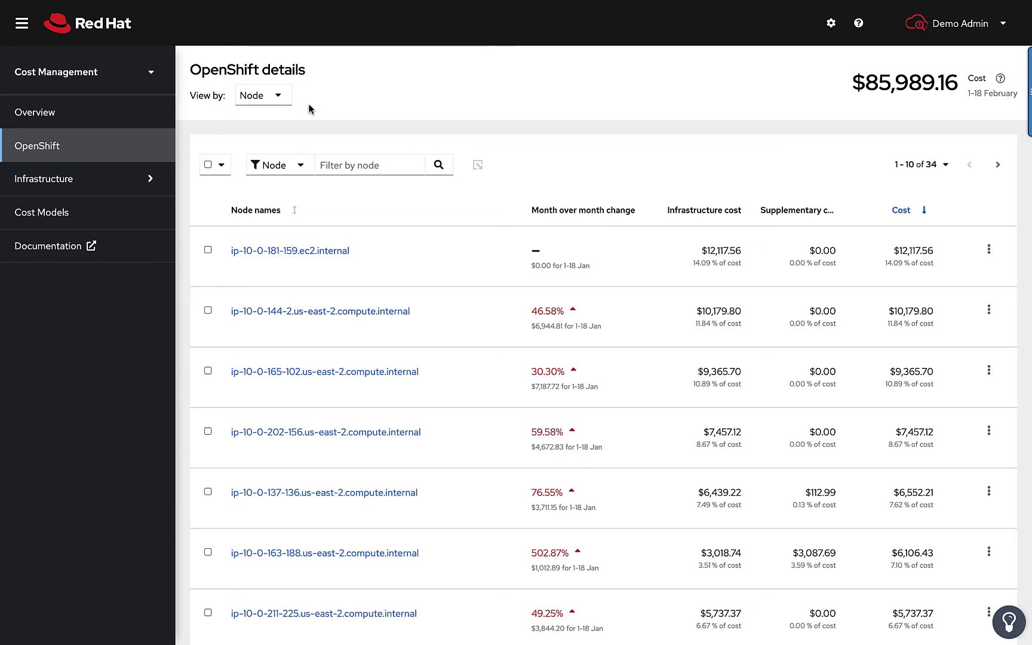
- Filter the node costs by the application tag with values MongoDB, Istio, OpenCart, Wordpress, mta and mta-executor
left_click(300, 167)
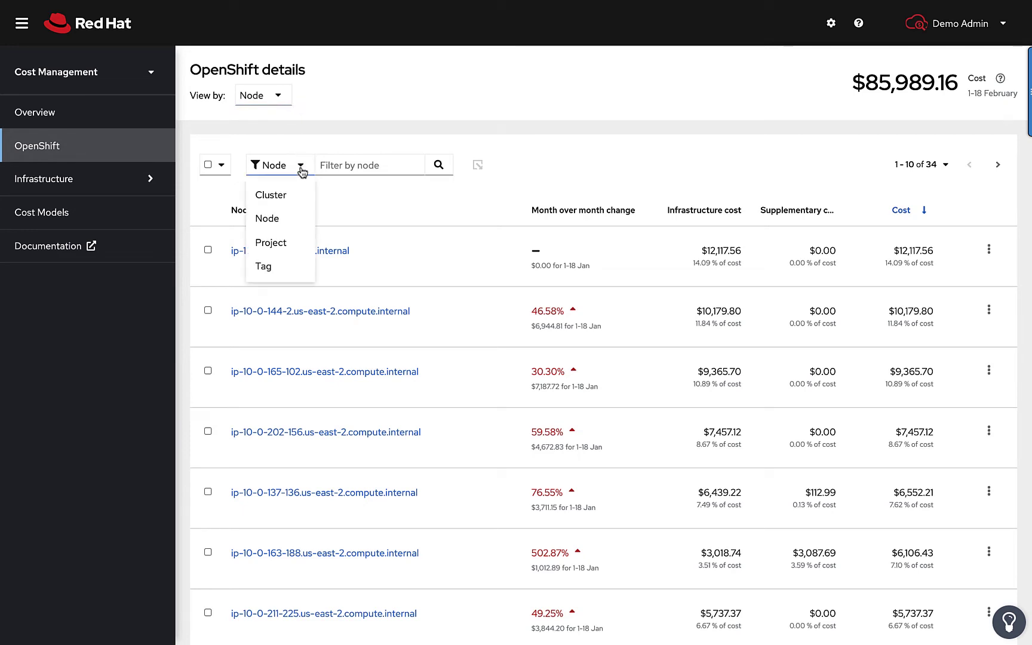
left_click(263, 266)
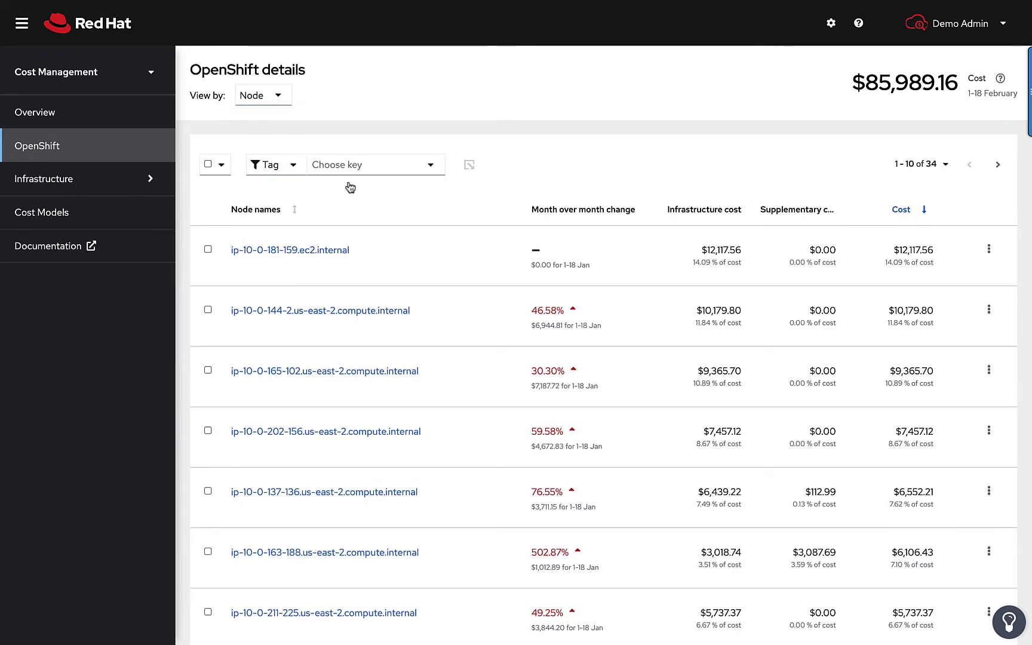
left_click(369, 170)
left_click(357, 220)
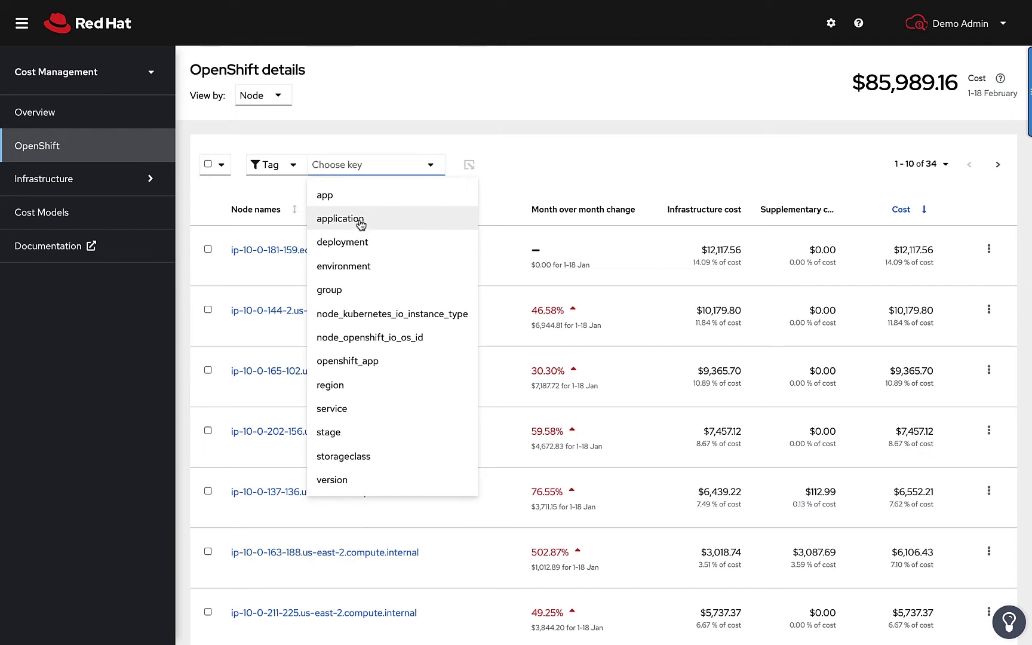
left_click(531, 167)
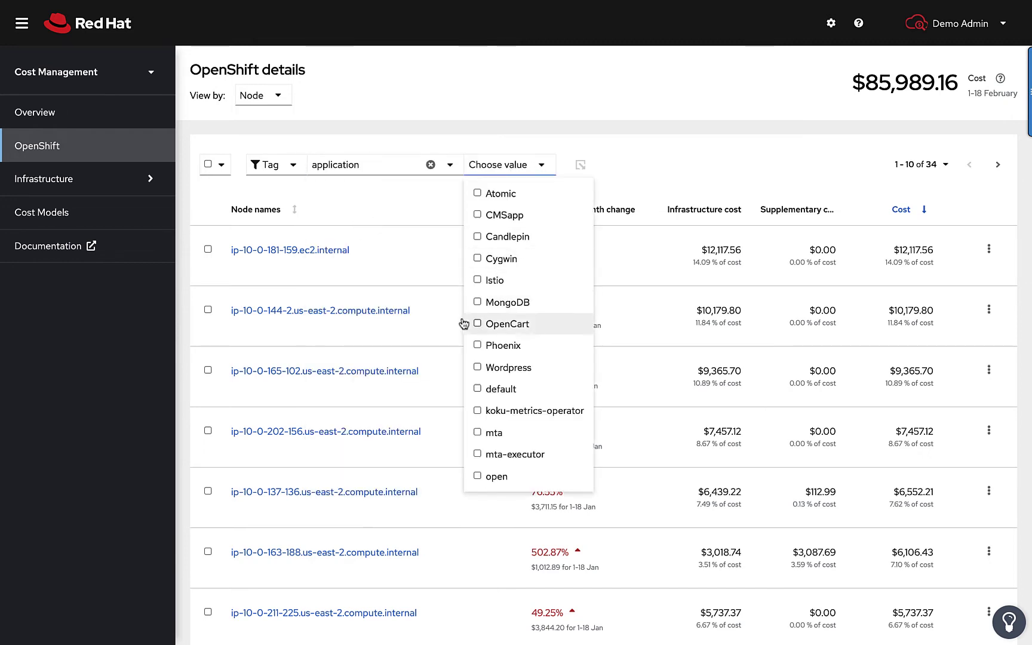
left_click(477, 301)
left_click(478, 279)
left_click(479, 327)
left_click(478, 366)
left_click(477, 431)
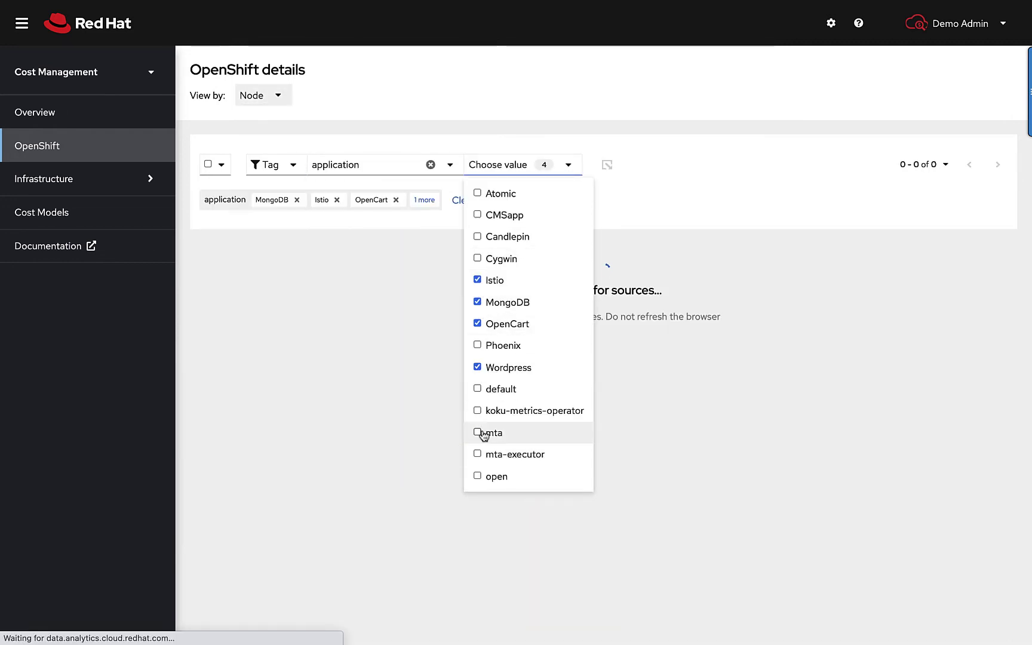
left_click(478, 453)
left_click(569, 123)
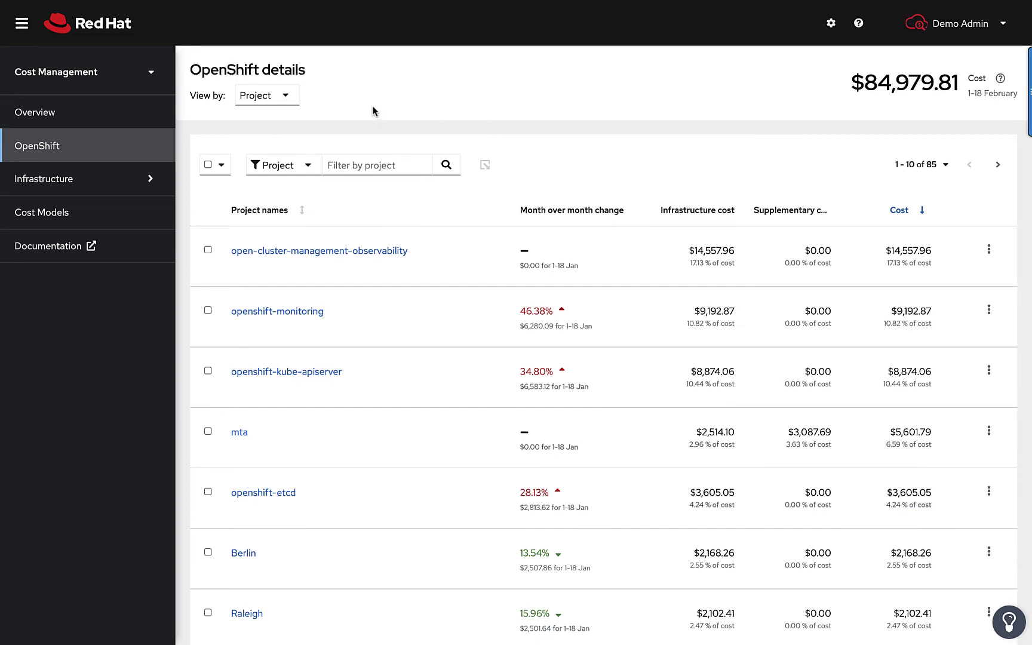
- Set the project list's filter type to Tag with the key application and list its available values
left_click(375, 166)
left_click(293, 173)
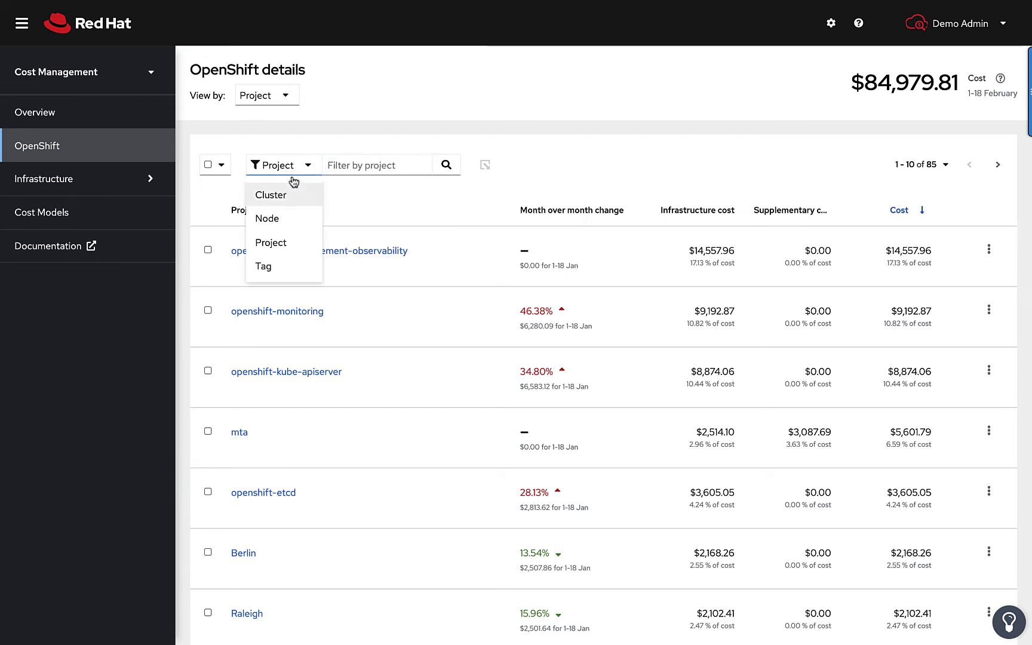
left_click(278, 268)
left_click(400, 165)
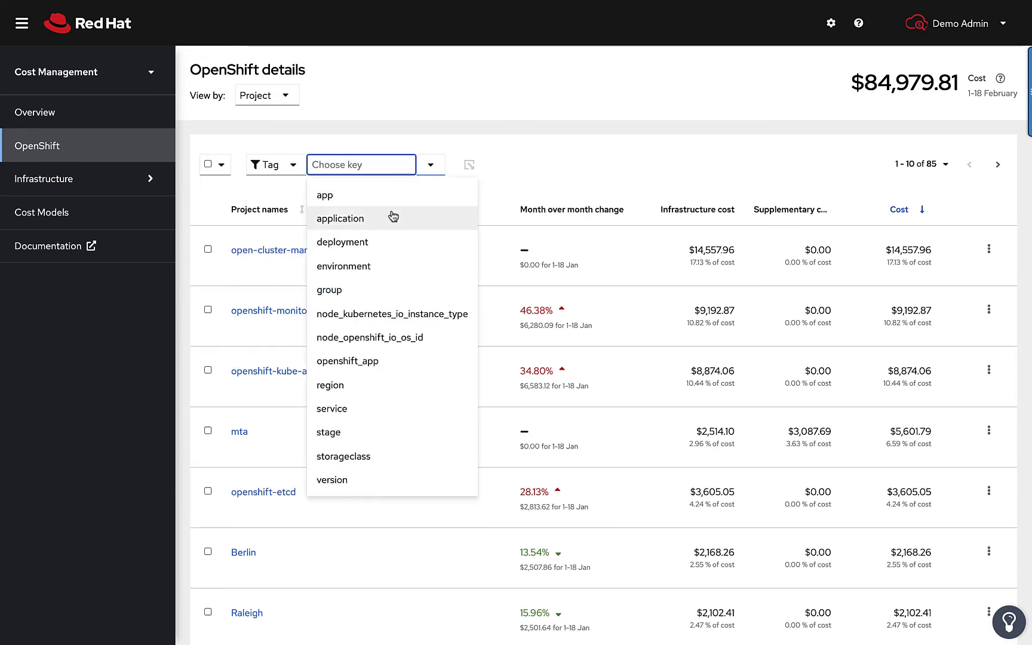
left_click(393, 218)
left_click(514, 165)
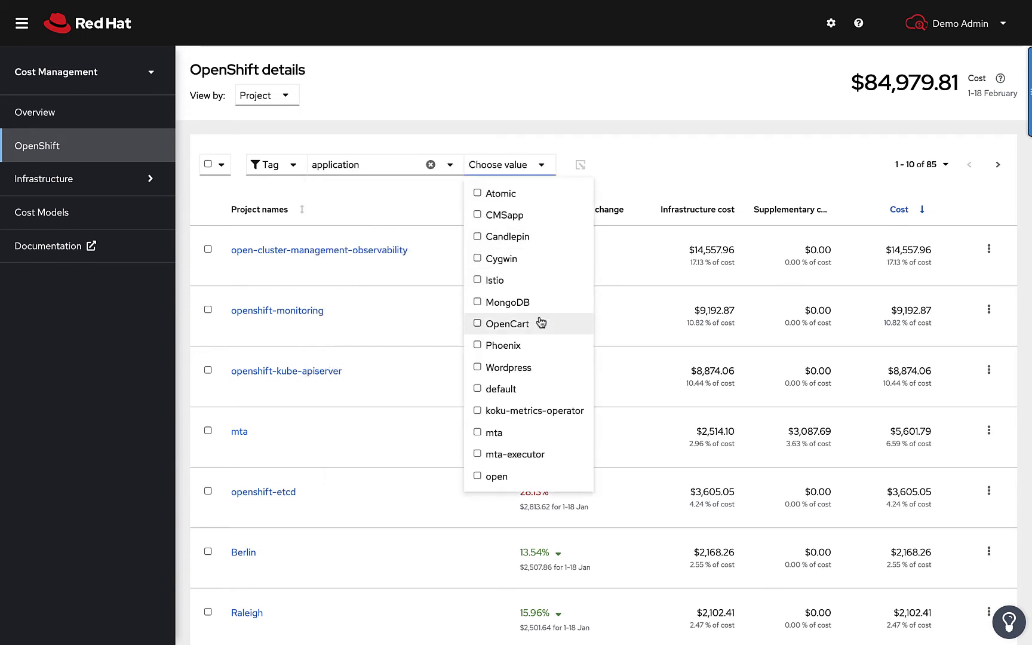
- Filter the projects by application values Istio, MongoDB, OpenCart, Phoenix, Wordpress, mta and mta-executor
left_click(478, 280)
left_click(477, 302)
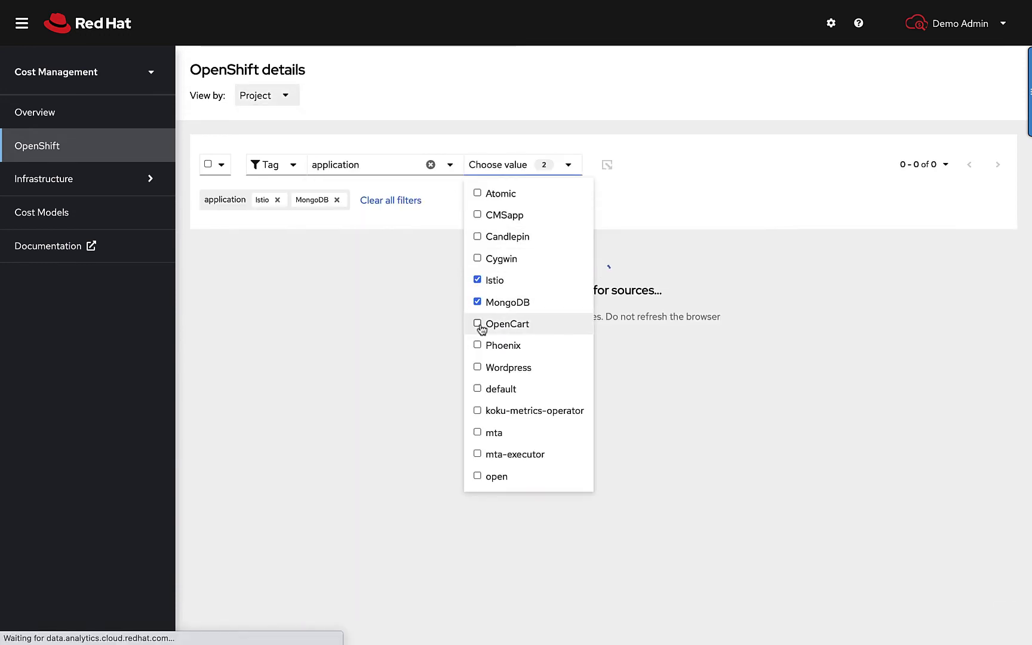
left_click(477, 323)
left_click(477, 345)
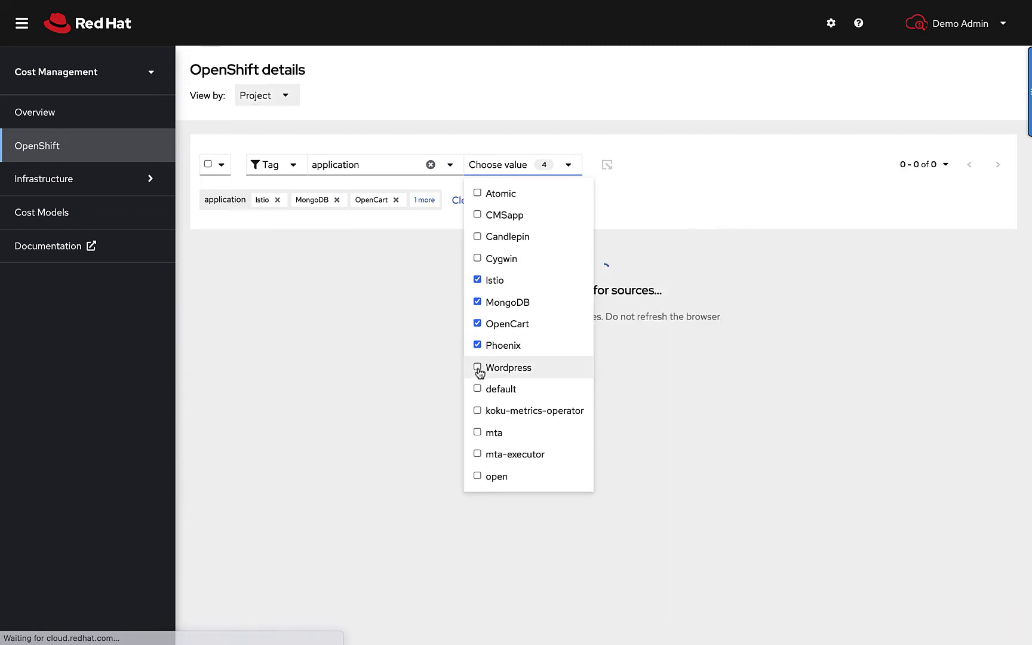
left_click(477, 367)
left_click(477, 432)
left_click(477, 453)
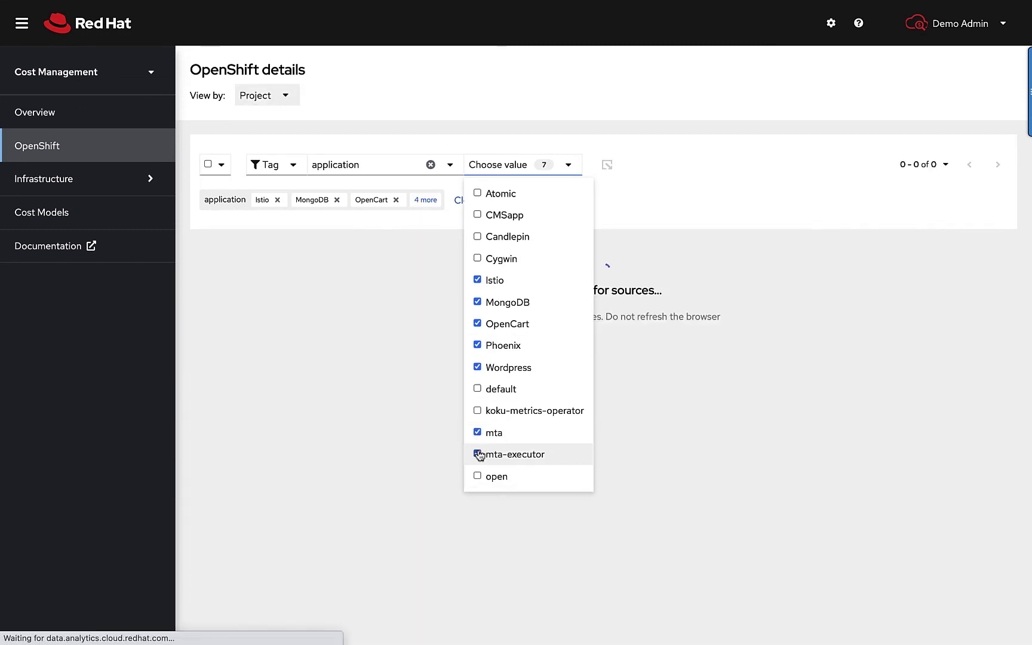
left_click(708, 92)
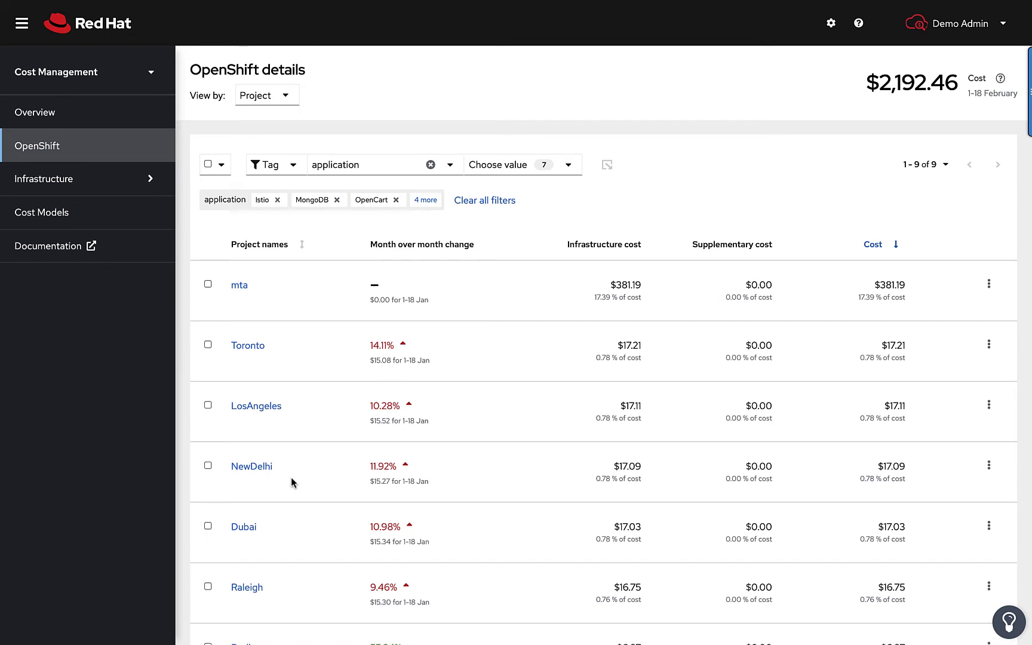
- Select all filtered projects, inspect the export options without exporting, and check the actions available for the mta project
left_click(208, 164)
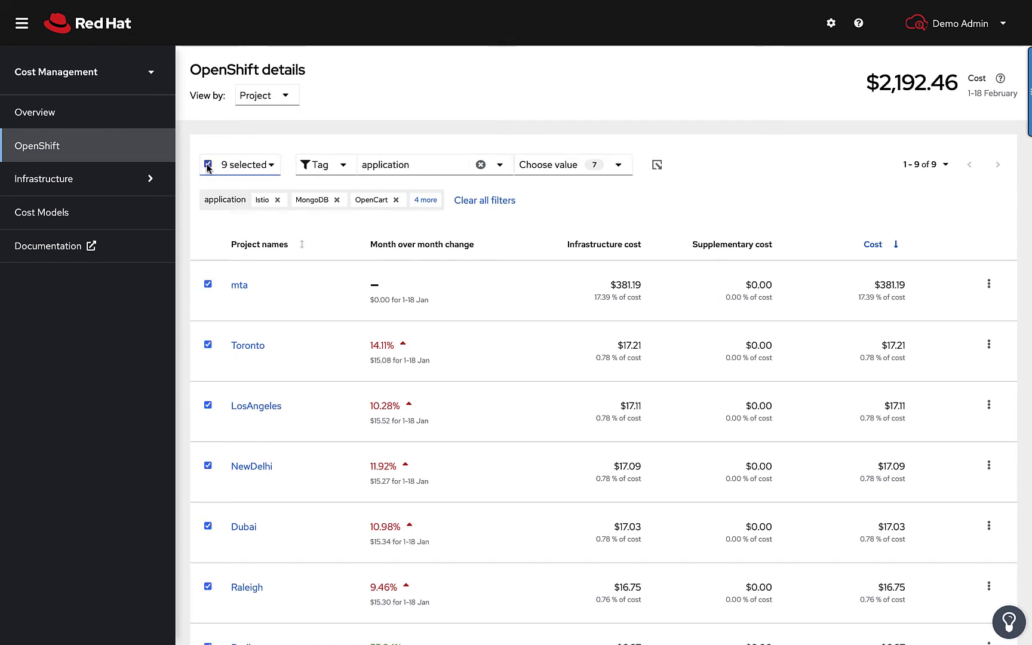
left_click(657, 166)
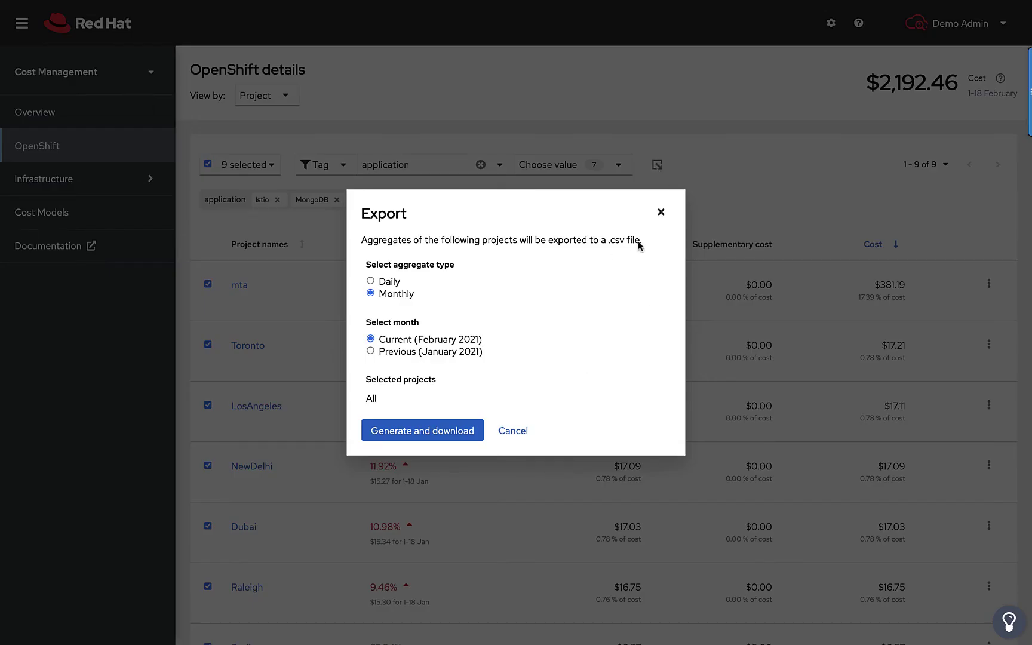
left_click(660, 212)
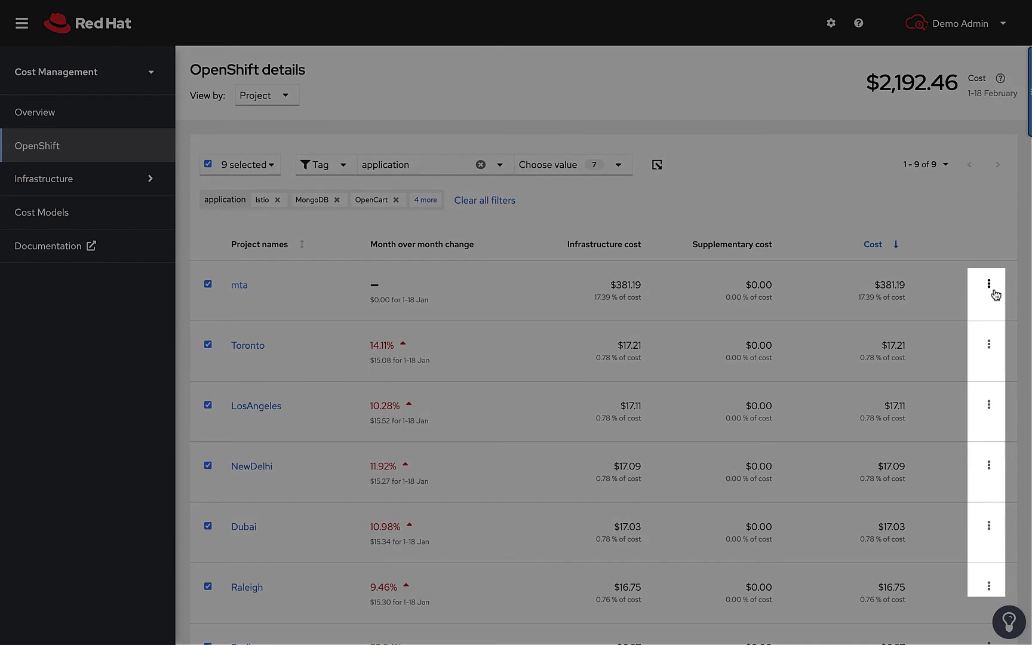
left_click(994, 289)
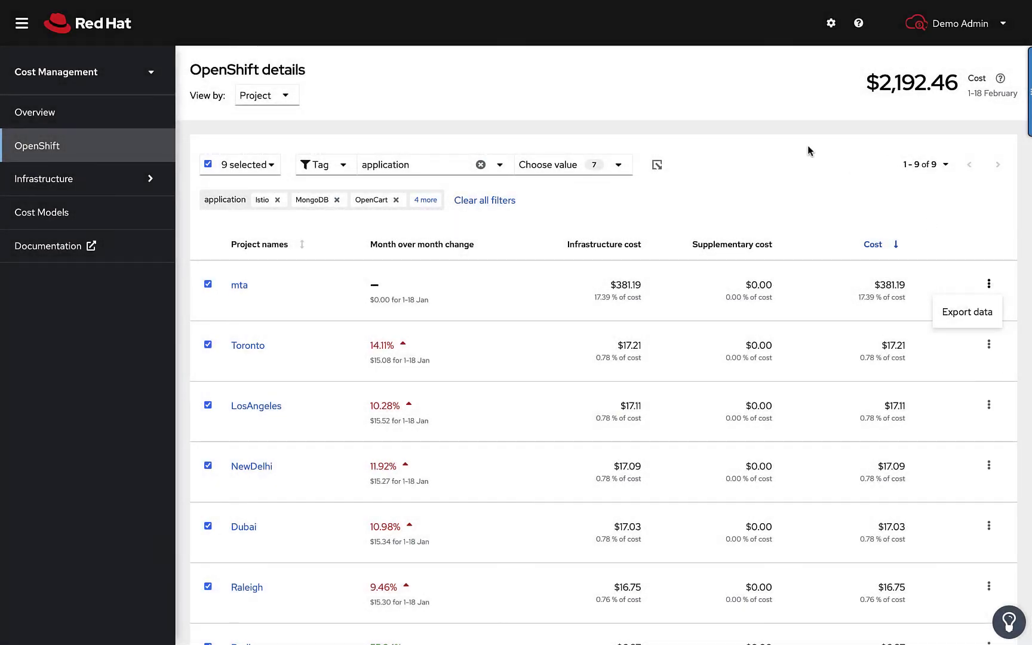
- Open the Amazon Web Services infrastructure details and view the costs by Service
left_click(132, 180)
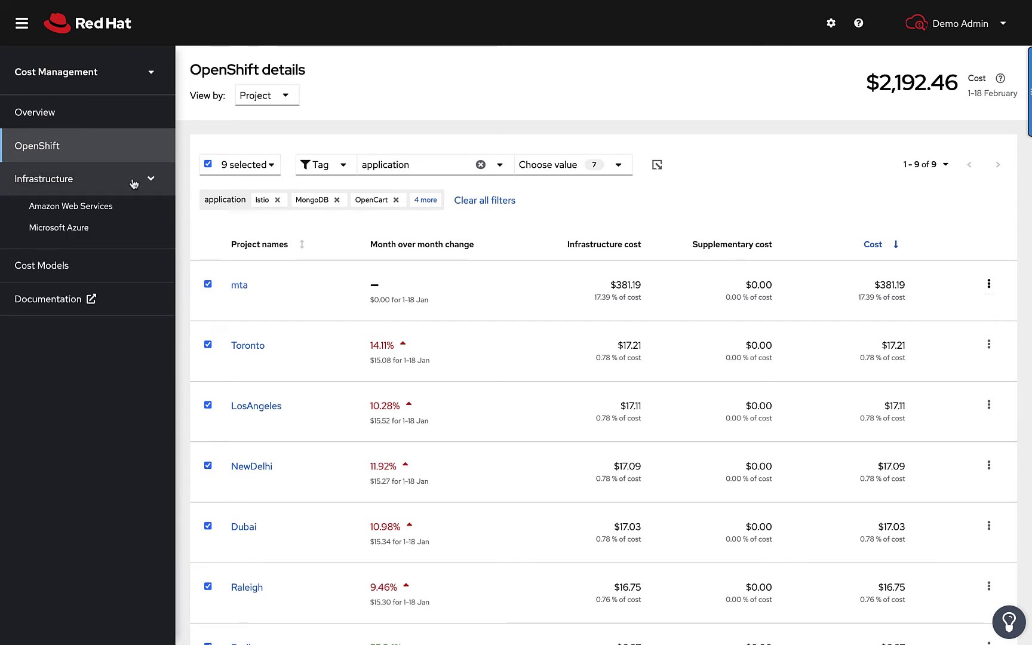
left_click(112, 207)
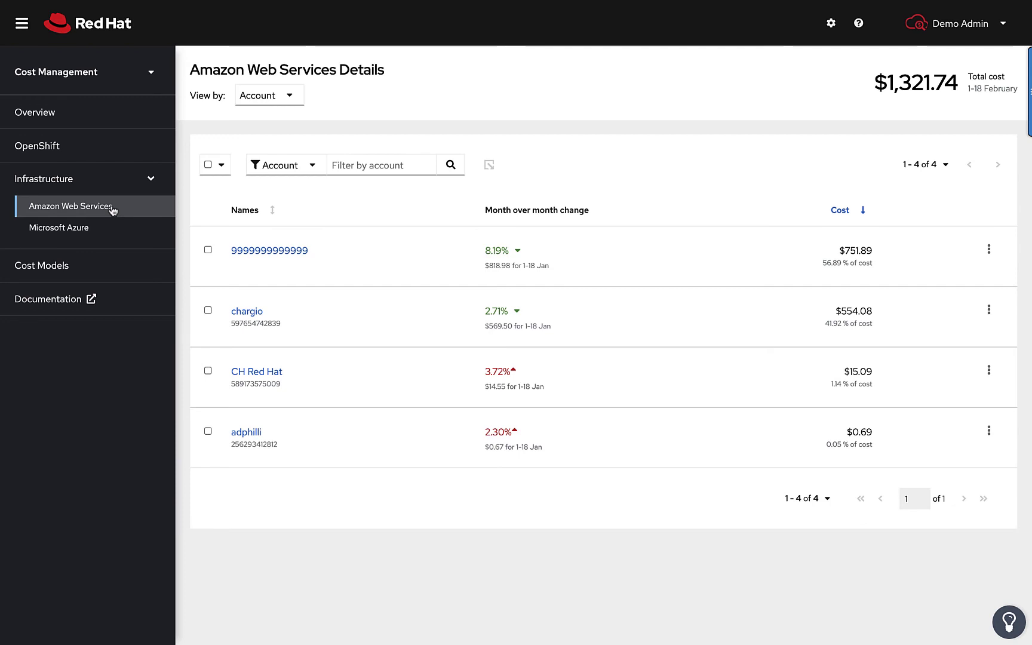
left_click(278, 100)
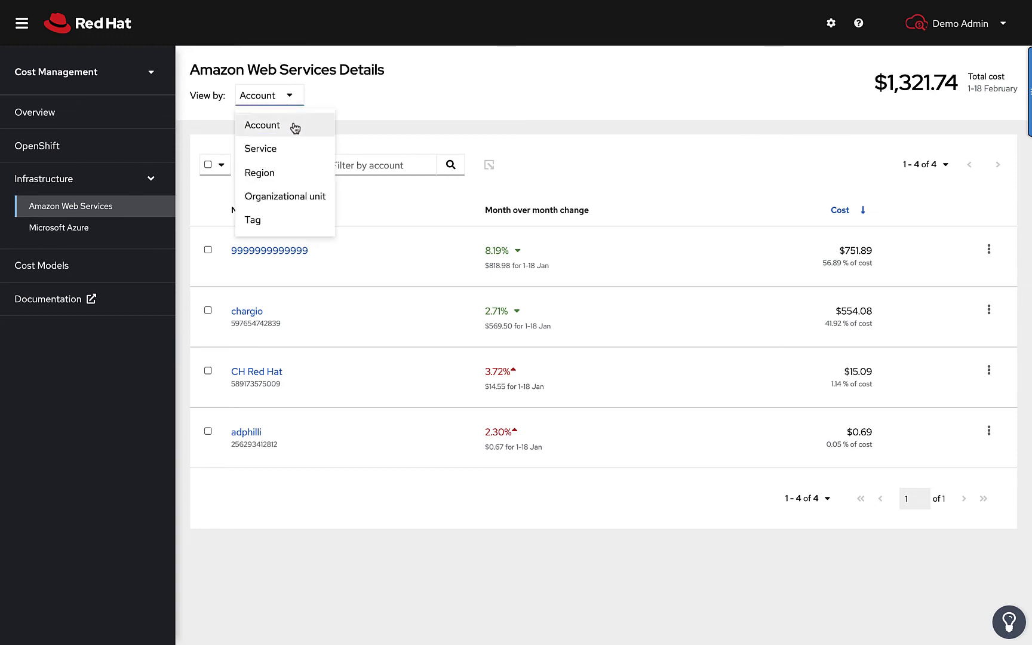
left_click(279, 148)
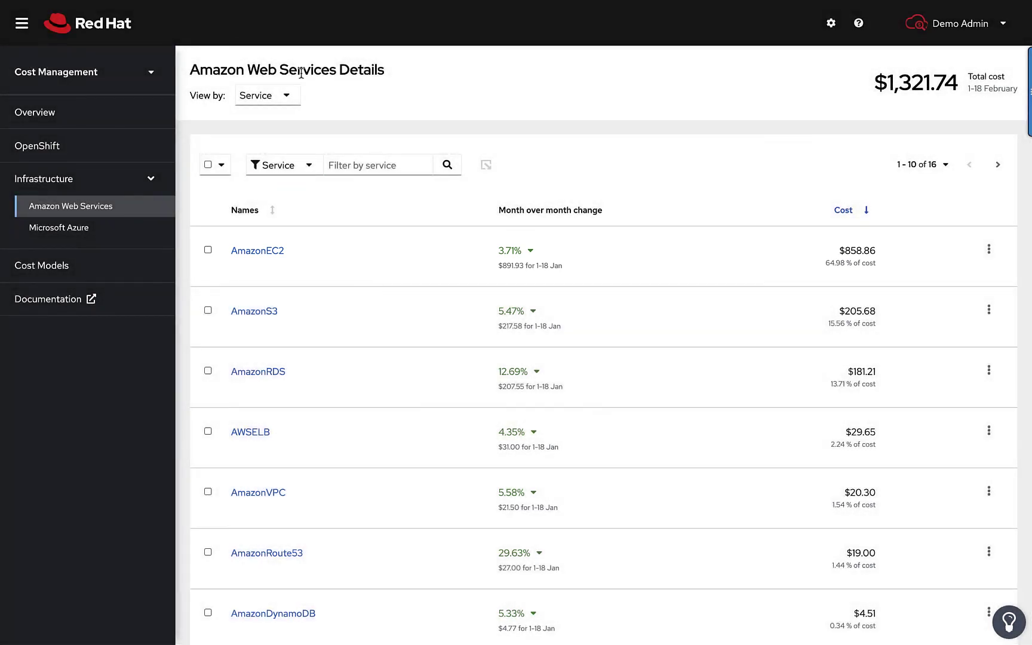
- Check the grouping options for the Amazon Web Services costs, and view the Microsoft Azure infrastructure costs by Region
left_click(275, 104)
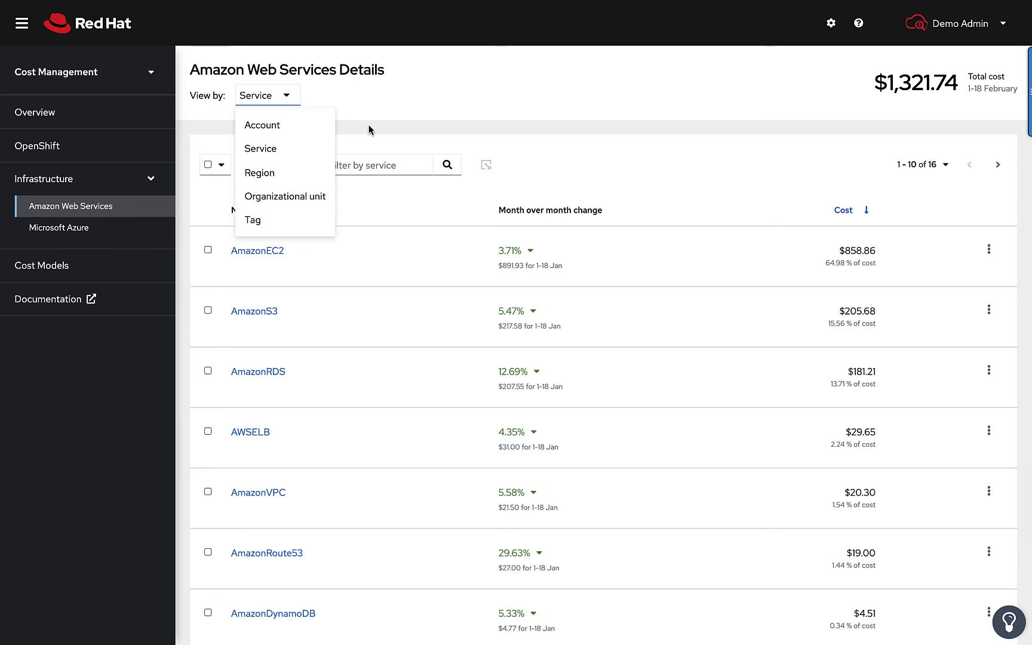
left_click(379, 113)
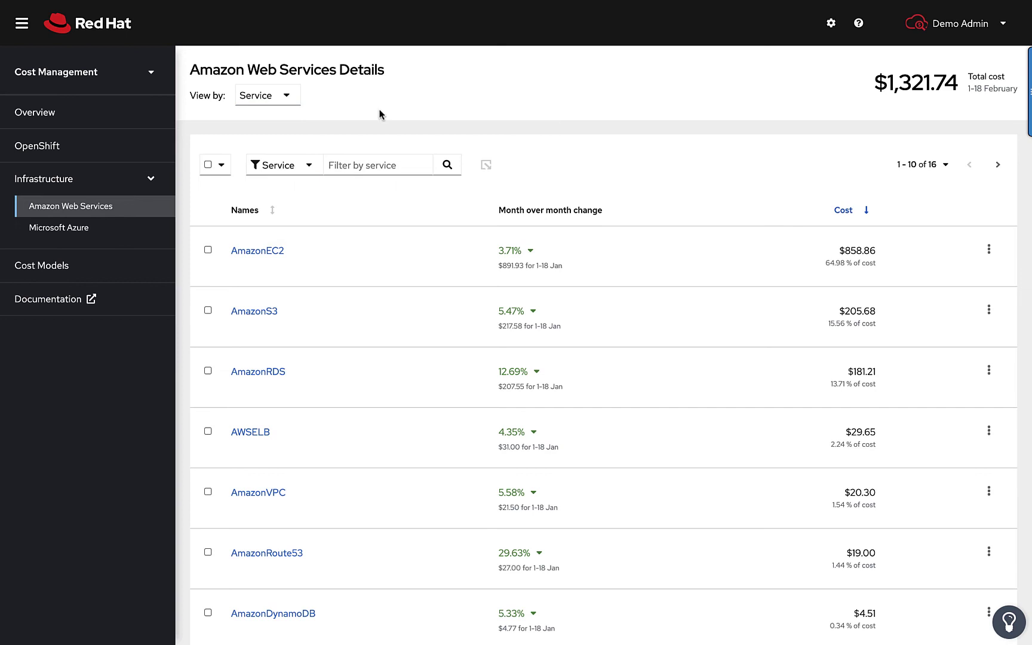
left_click(94, 231)
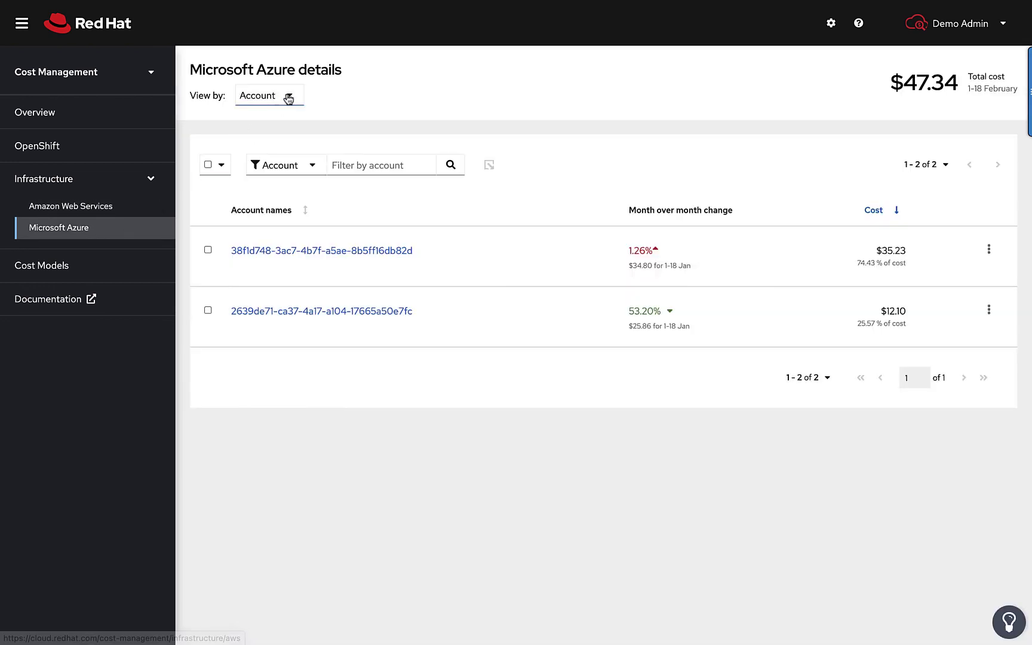
left_click(288, 97)
left_click(268, 173)
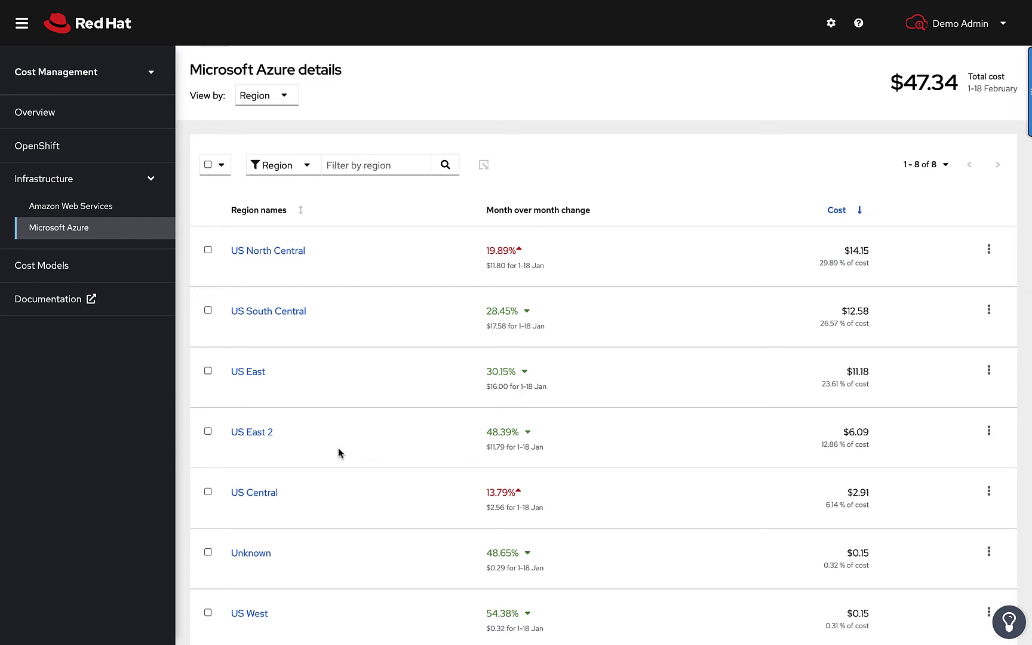
- Open the price list of the On-Prem OCP Cluster Tag Rate cost model
left_click(60, 272)
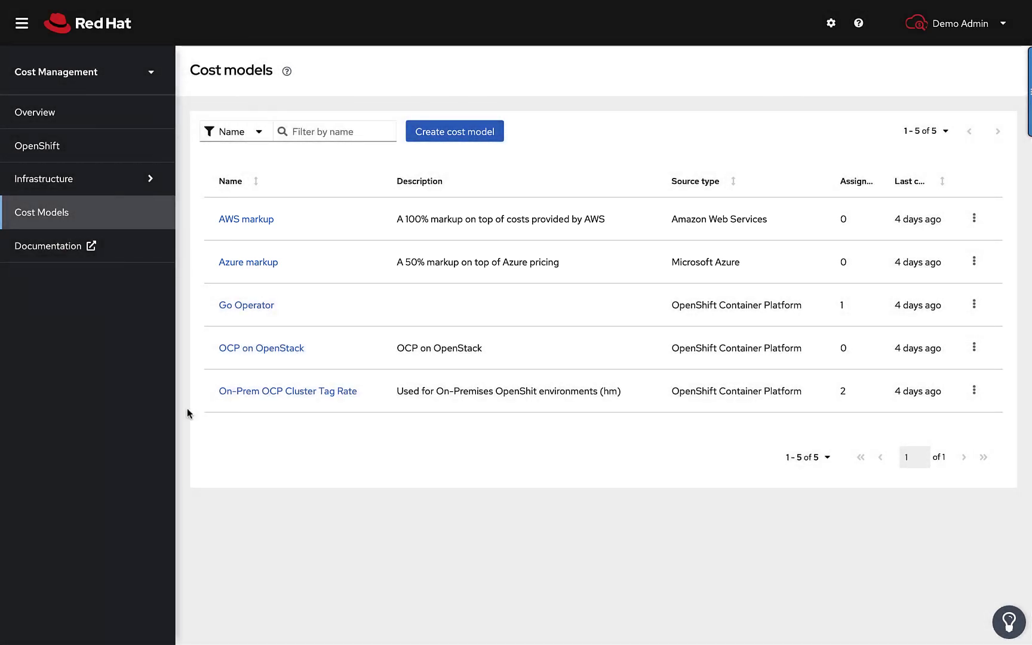
left_click(311, 392)
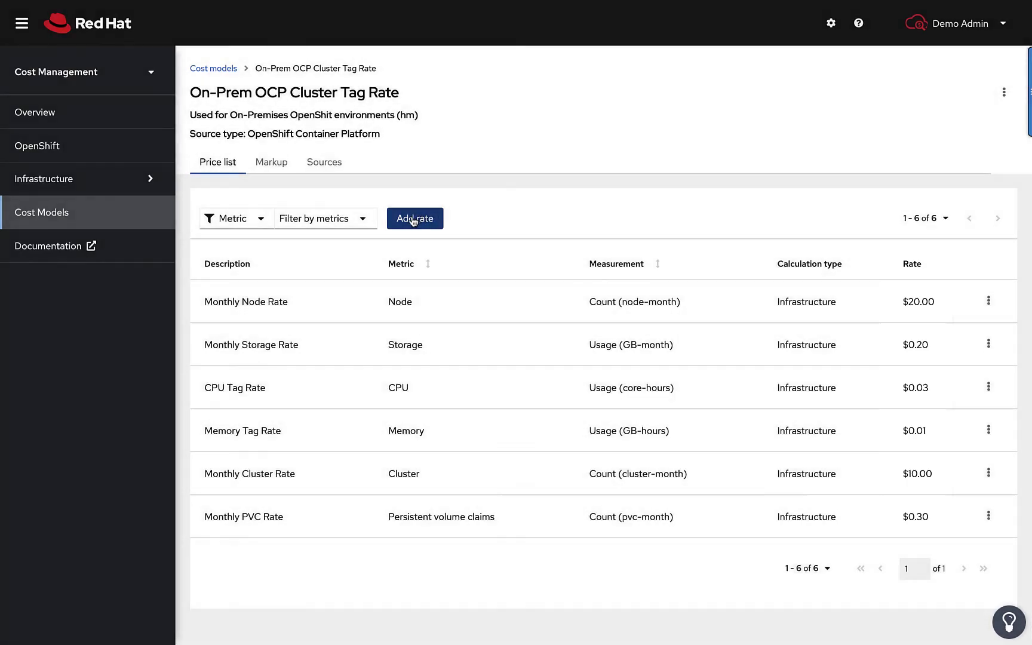
- Preview the new rate form with metric Storage and measurement Usage (GB-month), and cancel it without adding a rate
left_click(414, 219)
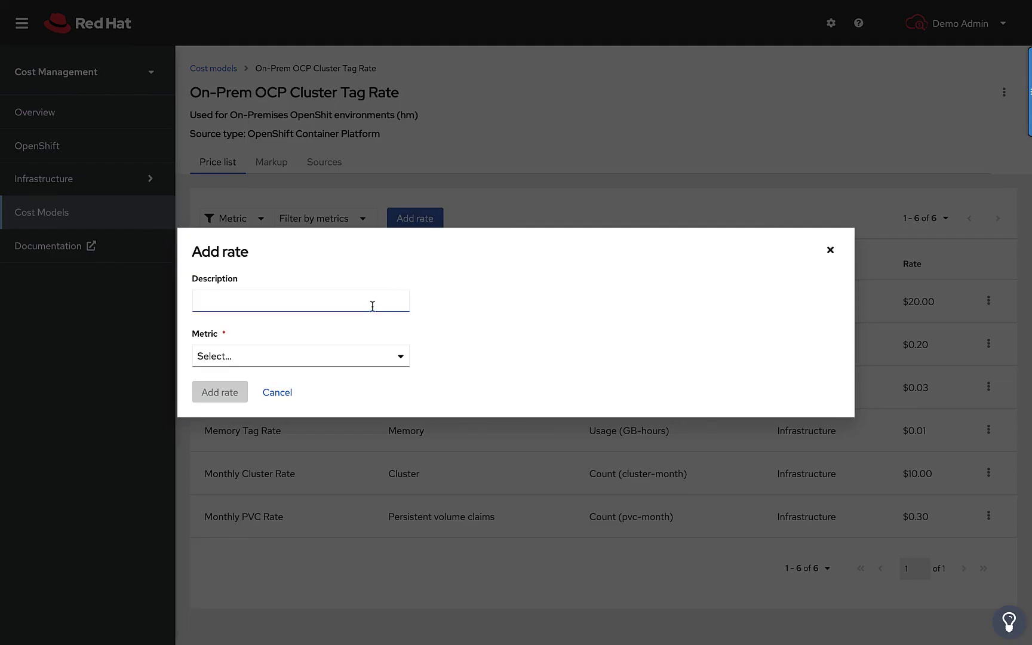
left_click(375, 357)
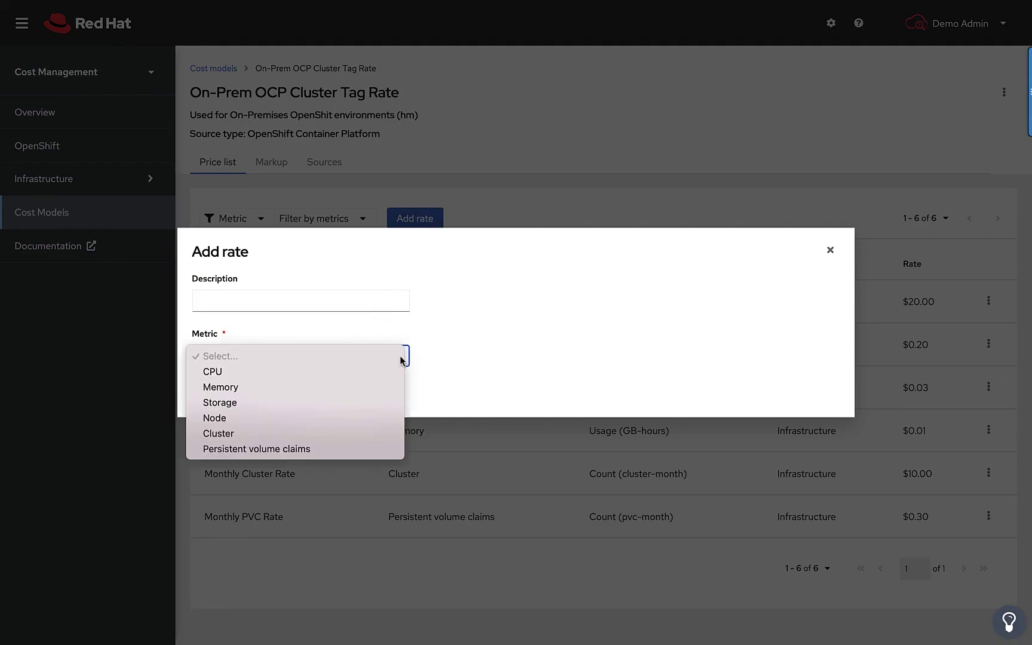
left_click(378, 405)
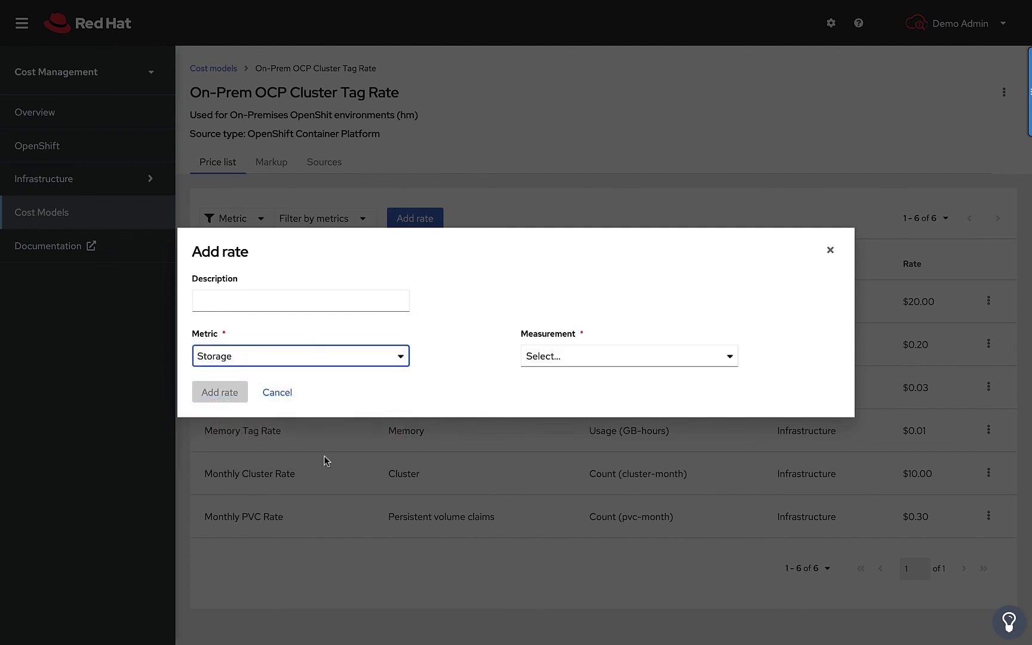
left_click(575, 355)
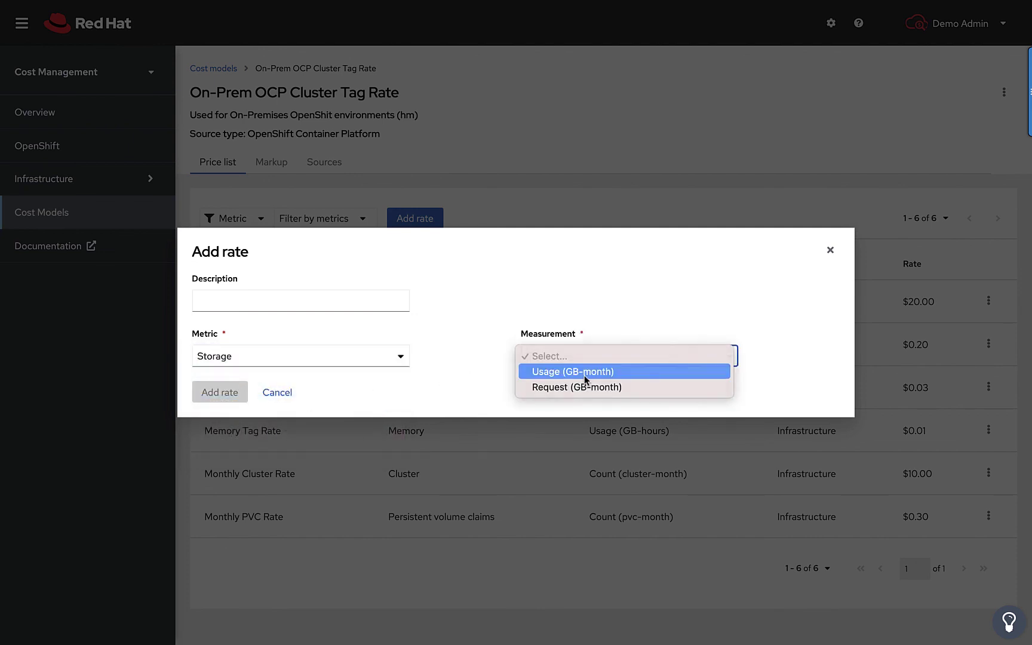
left_click(583, 372)
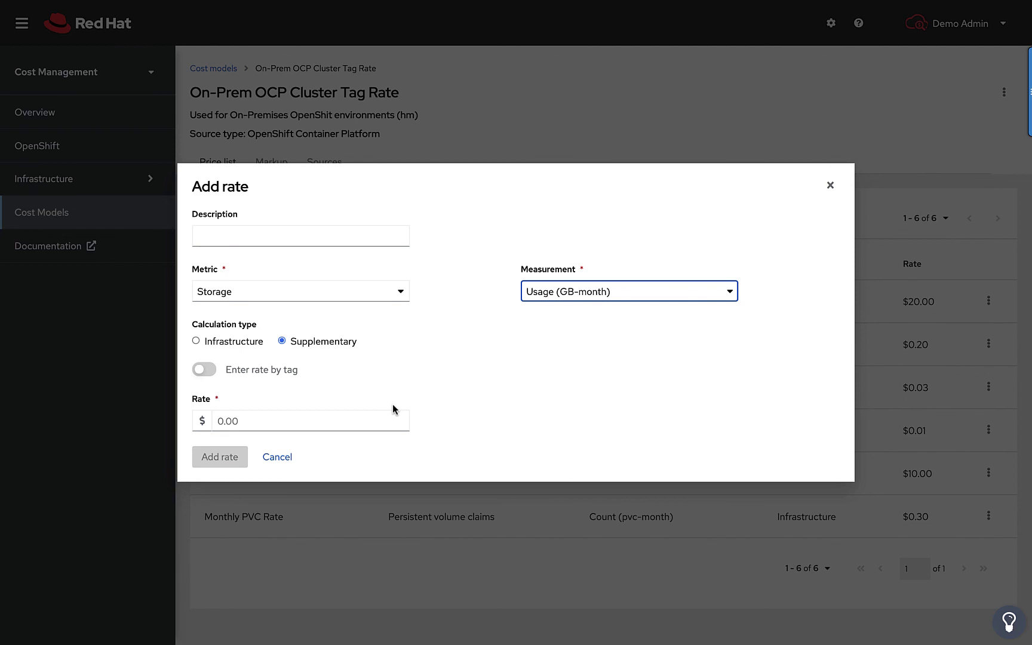
left_click(289, 457)
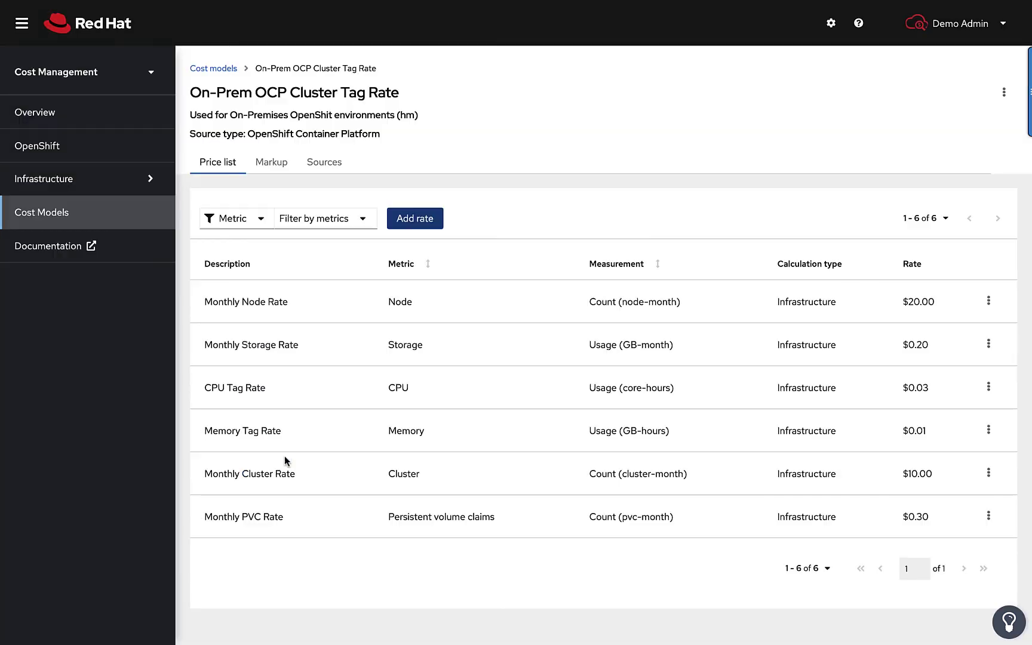
- Return to the Cost Management overview of OpenShift costs
left_click(71, 118)
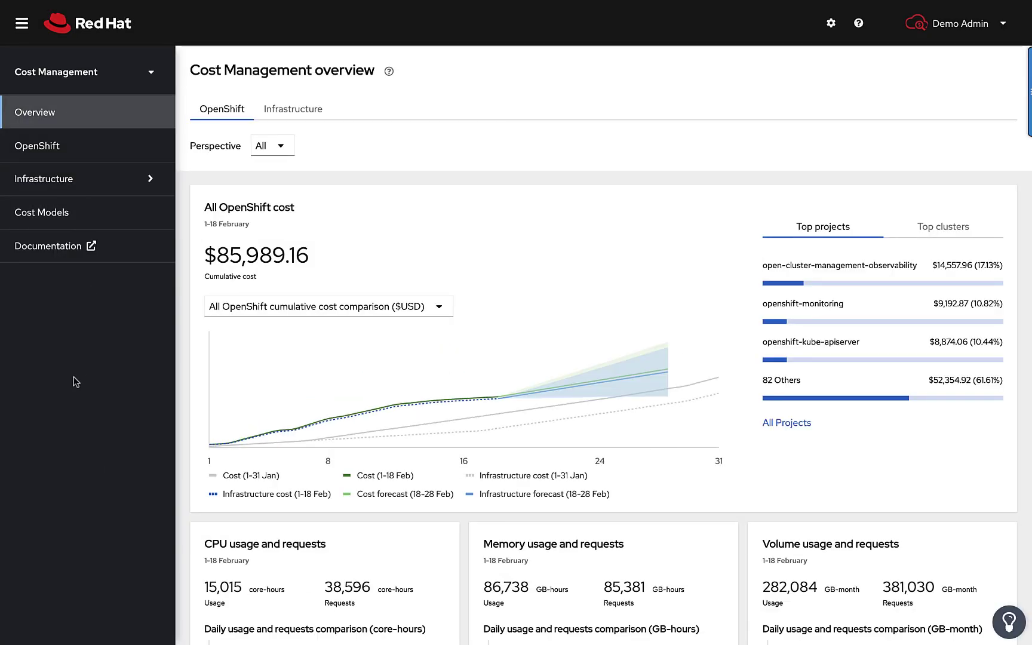